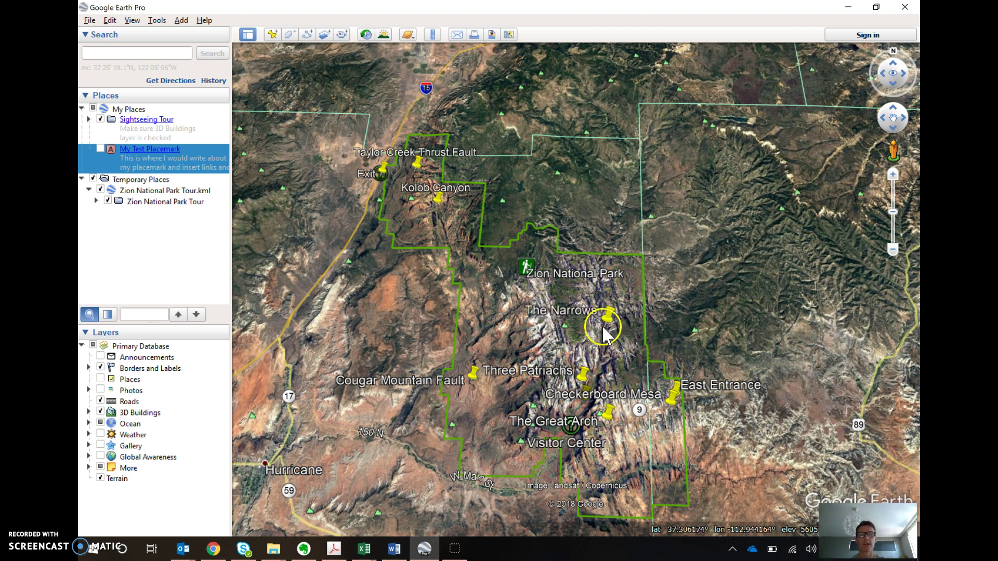
Switch to Chrome and open the USGS state geologic maps site linked under Rock Type(s) in the Lab 3 assignment.
drag(646, 345, 635, 299)
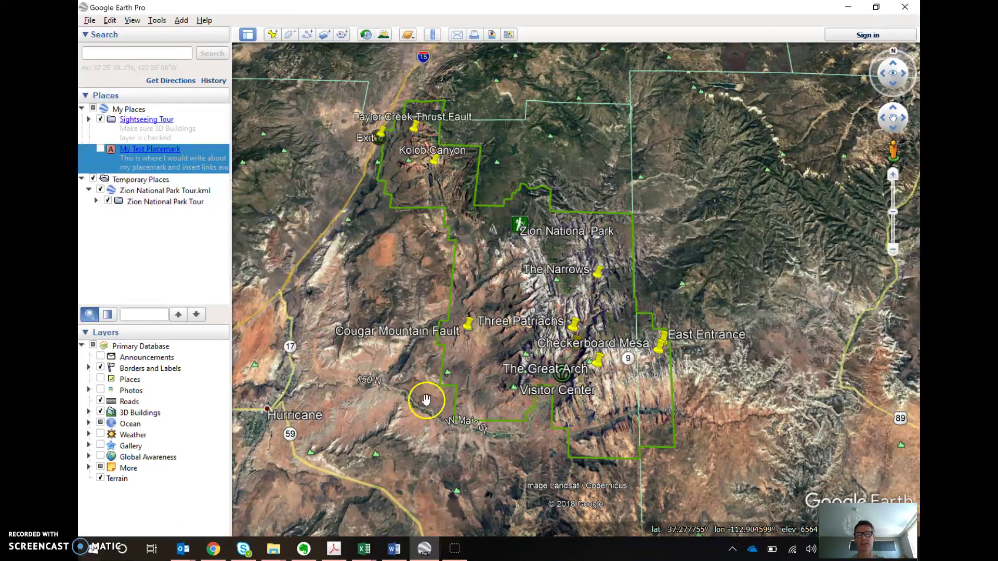
click(215, 549)
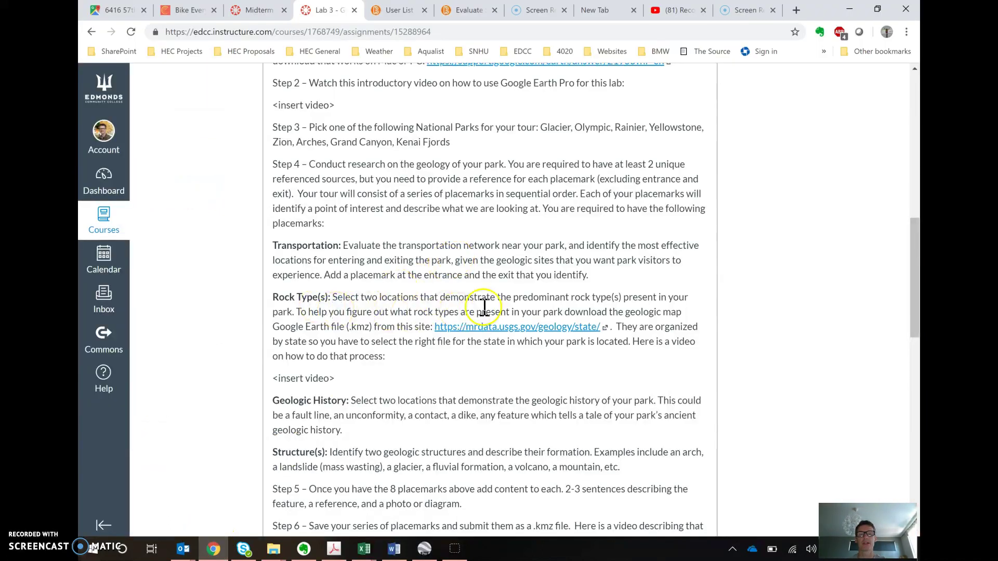
click(518, 330)
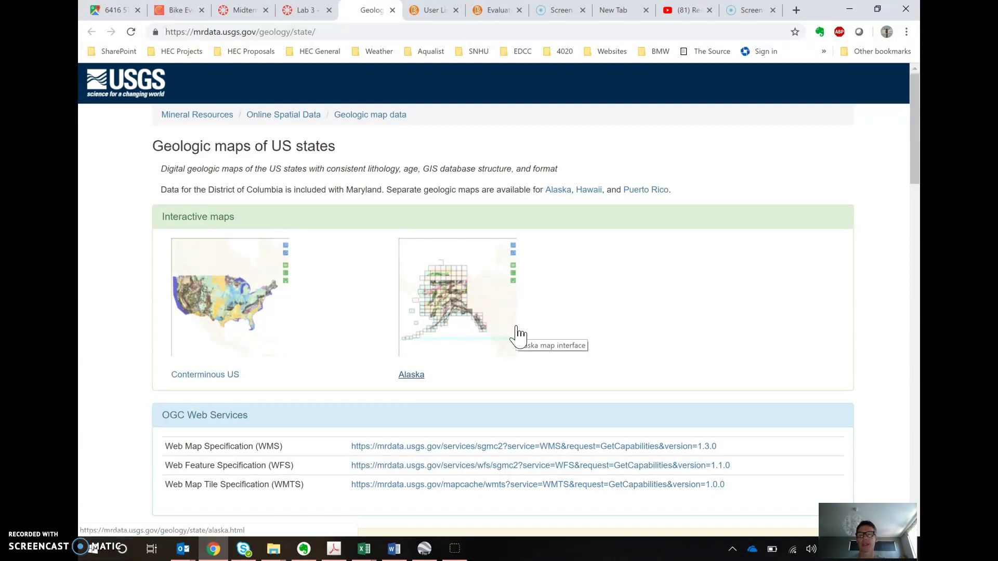
Examine the USGS list of state downloads to locate Utah's geologic map files in KML and KMZ format.
click(301, 328)
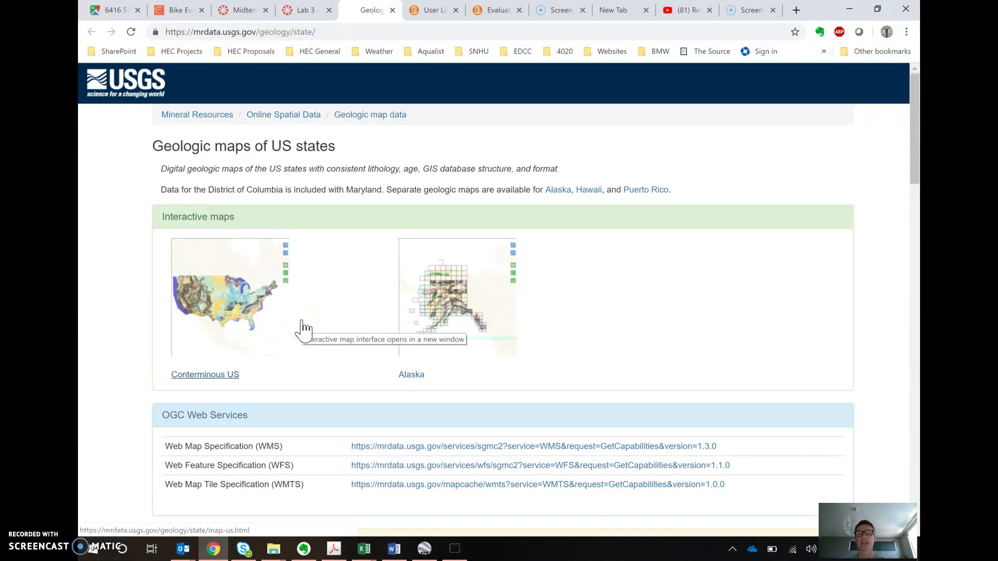
scroll(304, 328, down, 5)
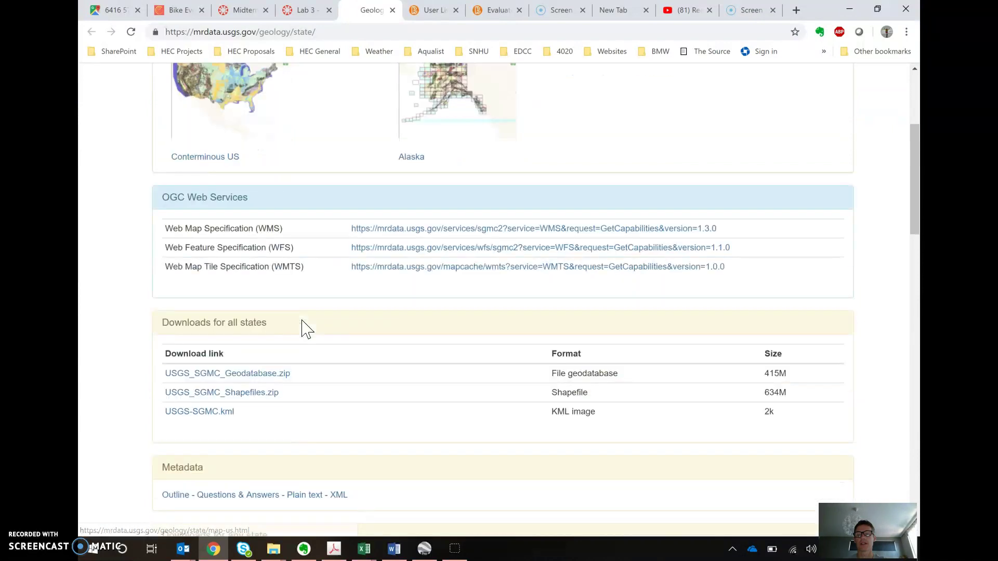
scroll(304, 329, down, 3)
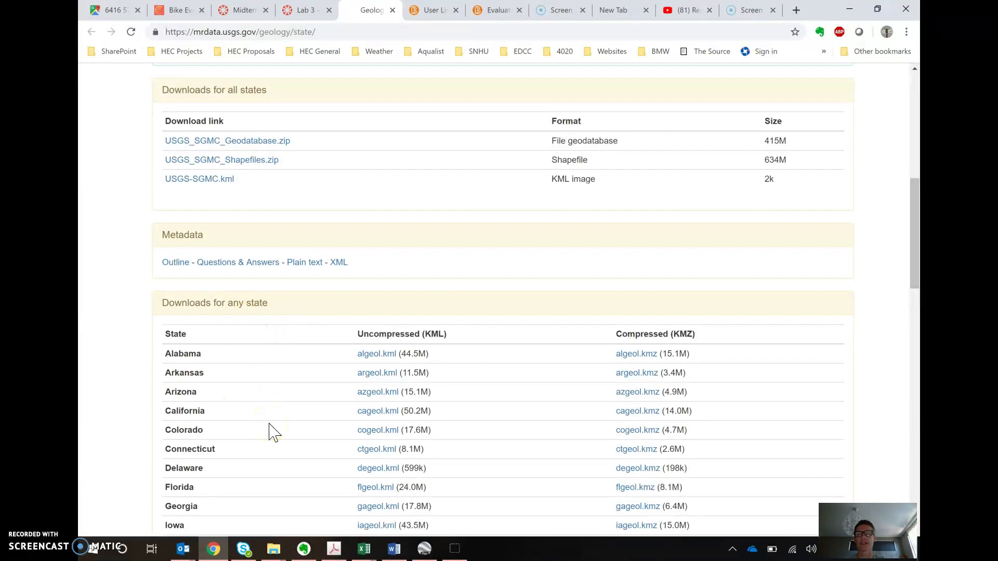
scroll(272, 433, down, 5)
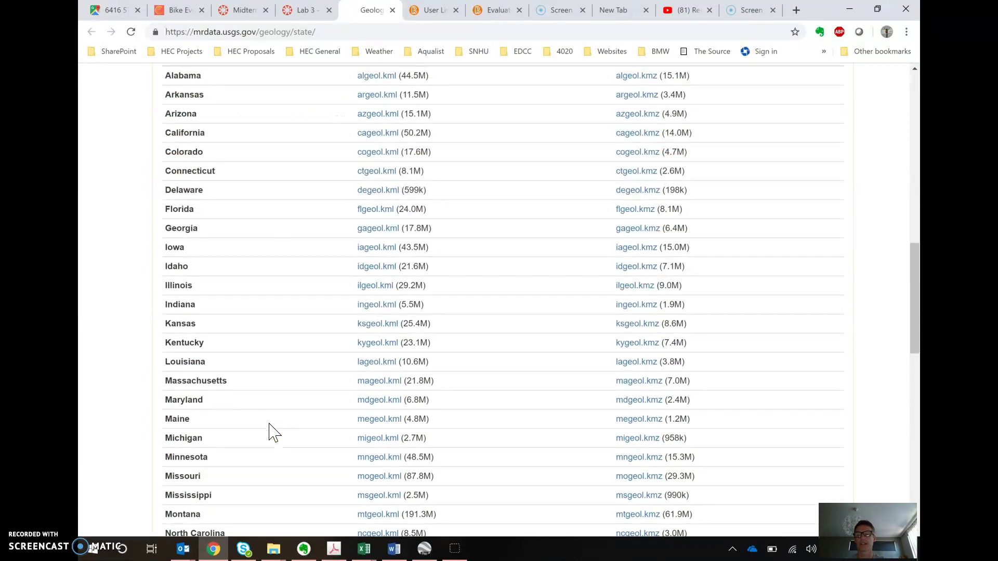
scroll(271, 432, down, 5)
scroll(274, 433, down, 2)
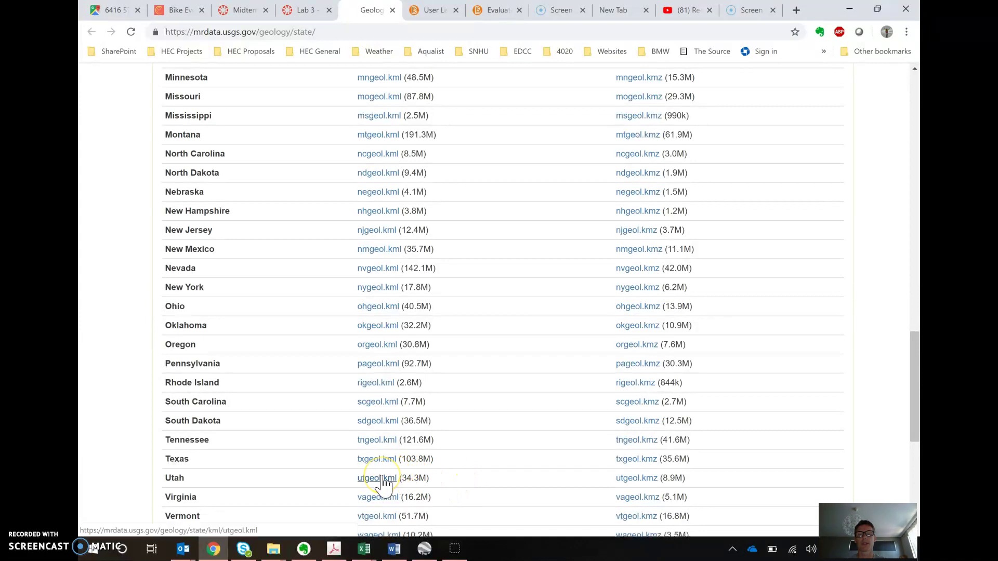
scroll(384, 483, up, 11)
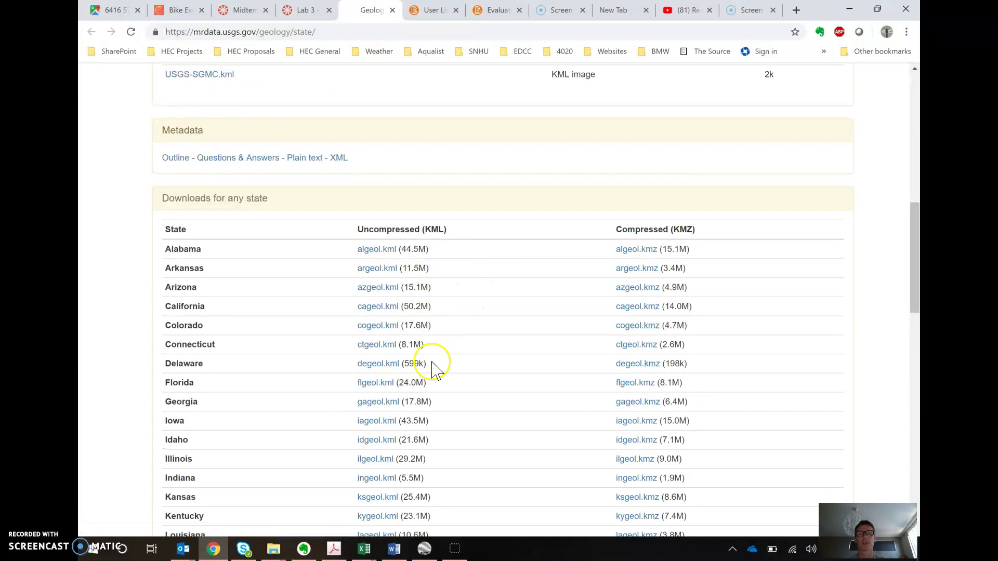
scroll(436, 363, down, 4)
scroll(437, 371, down, 8)
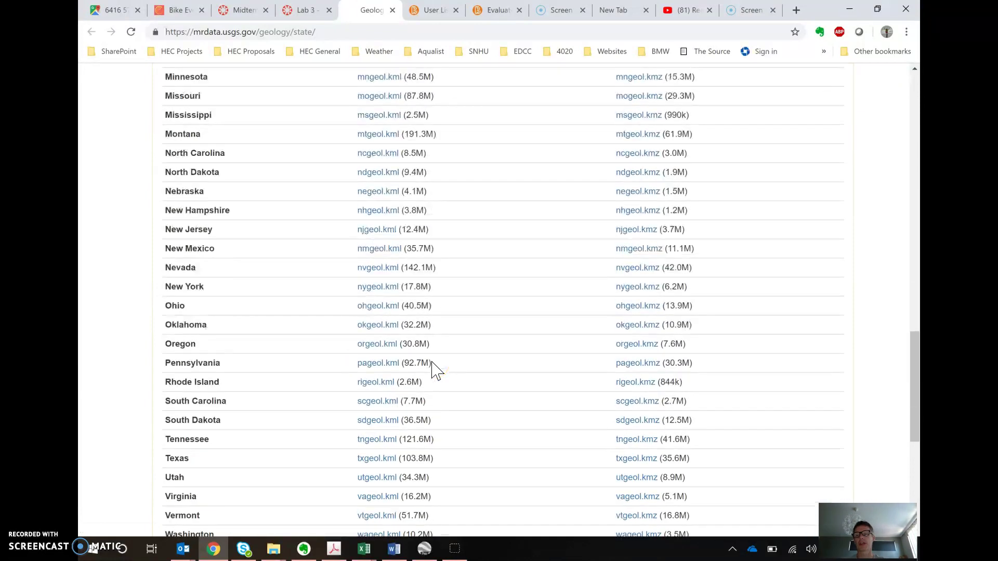
click(384, 401)
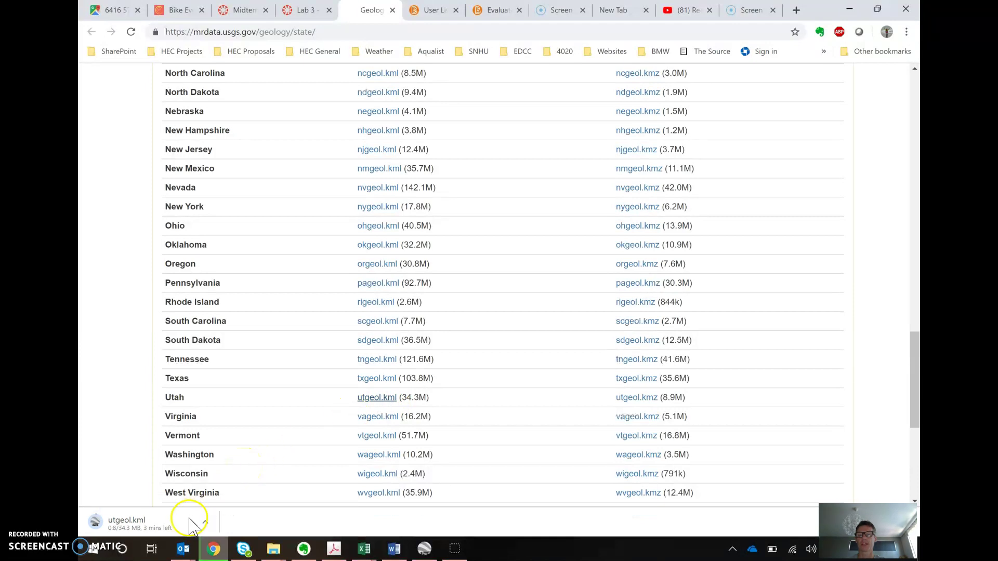
drag(189, 523, 164, 534)
click(125, 534)
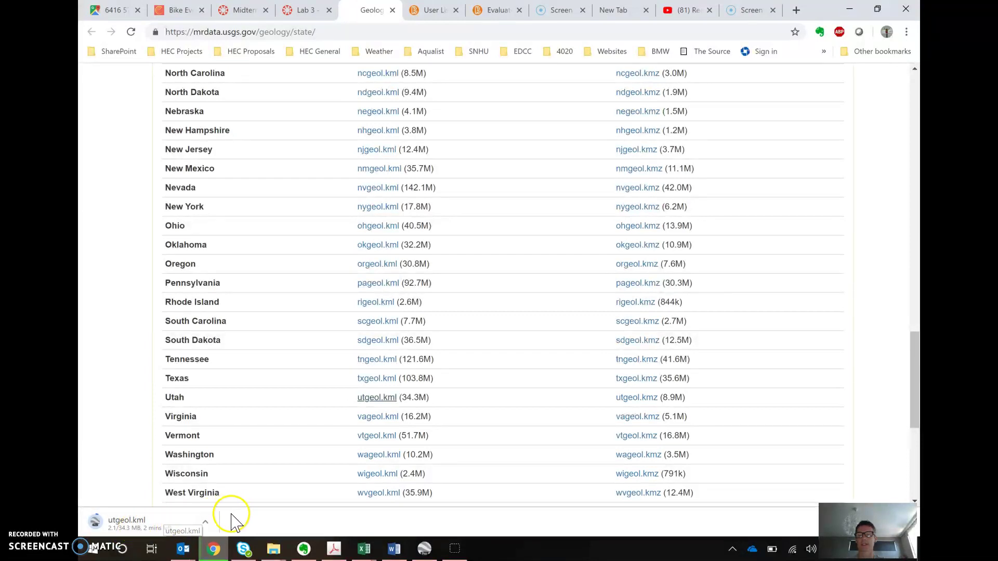
click(206, 522)
click(225, 502)
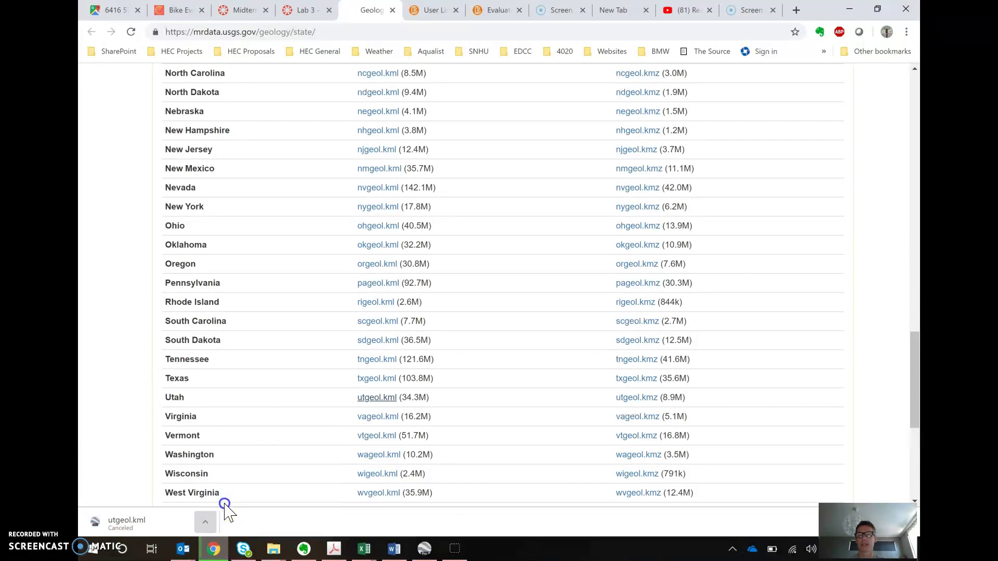
Download Utah's compressed geologic map, utgeol.kmz, and open it in Google Earth Pro.
click(635, 398)
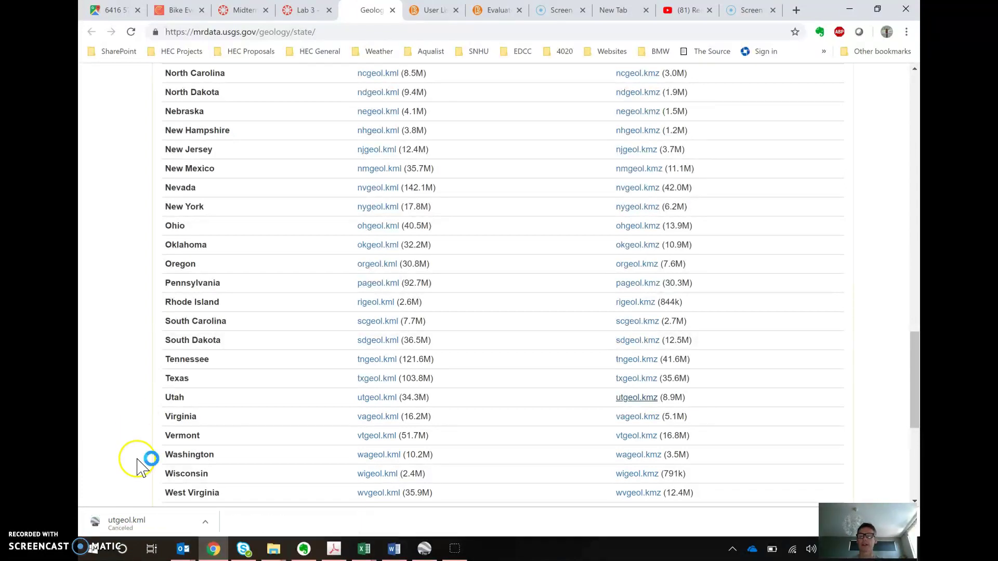
click(168, 526)
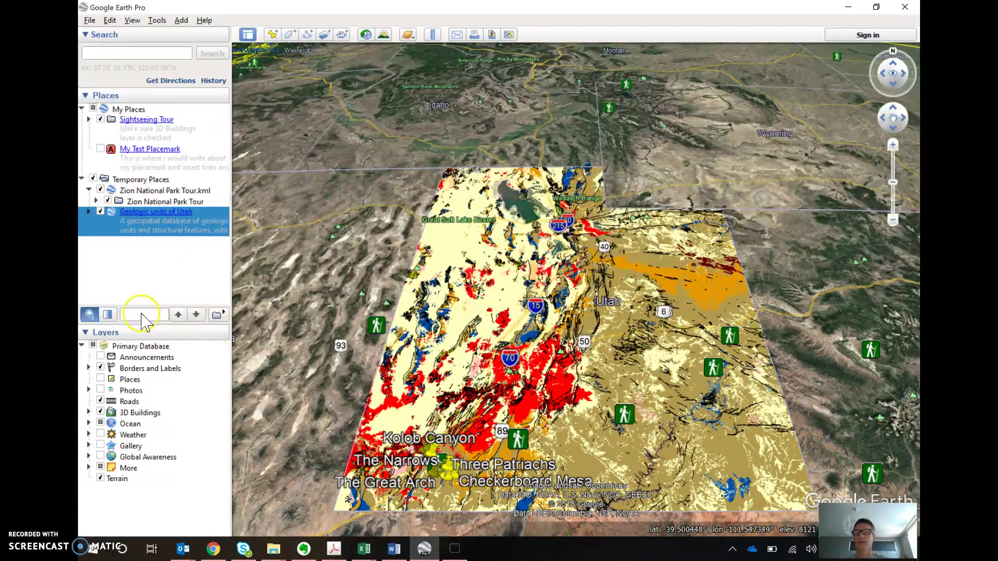
Make the Geologic units of Utah overlay semi-transparent, at about half opacity, so the terrain shows through.
click(108, 314)
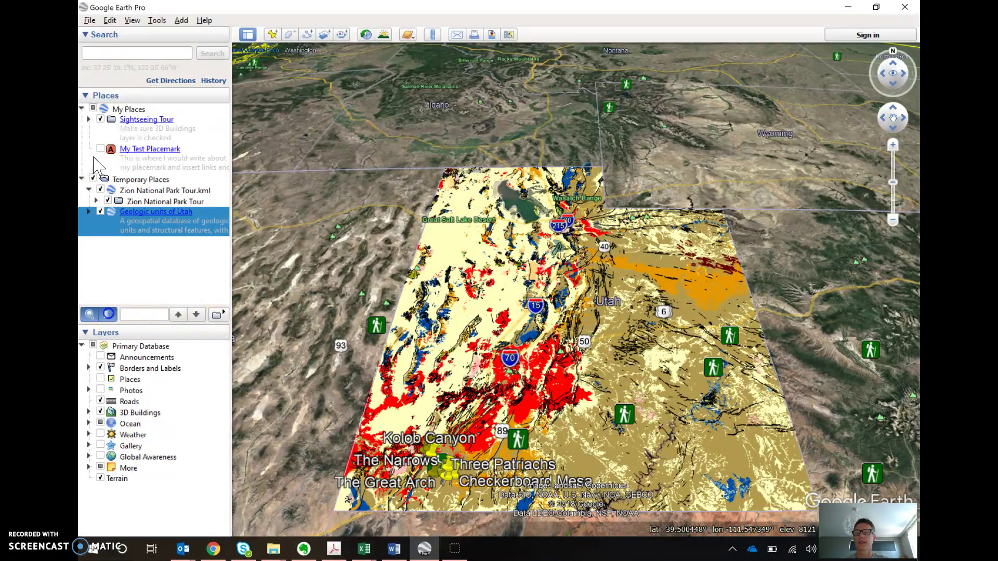
click(108, 314)
drag(159, 315, 190, 318)
click(161, 314)
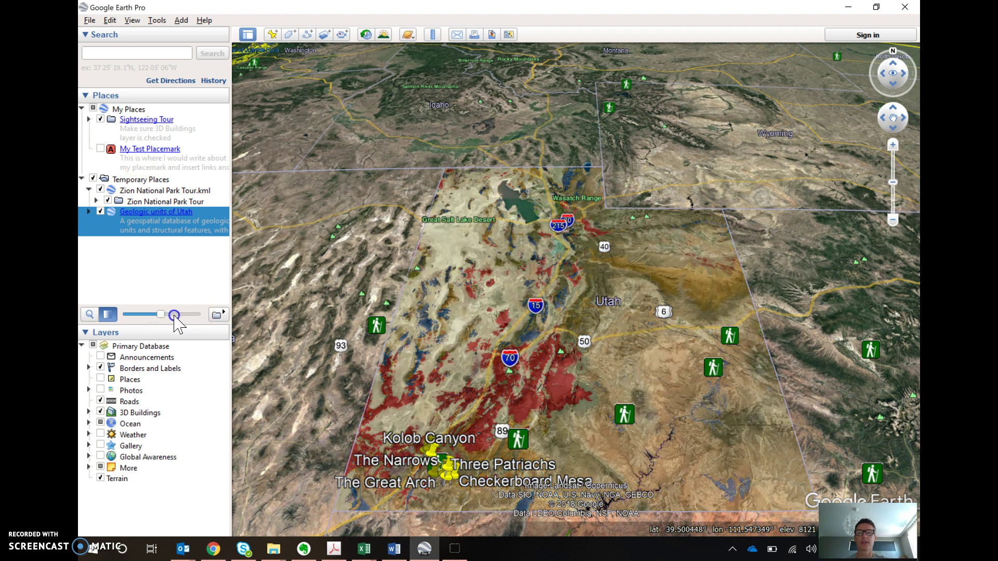
click(174, 315)
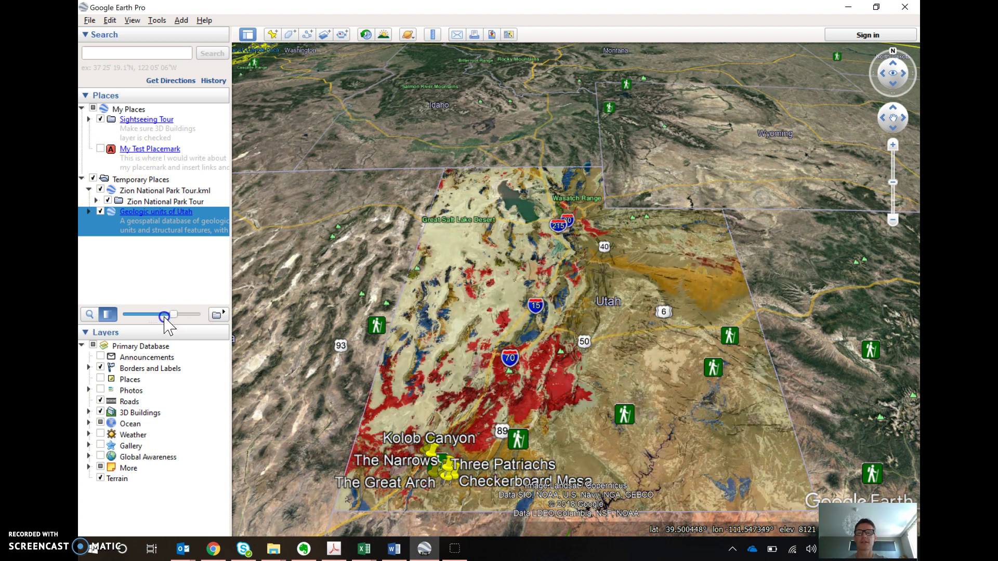
click(164, 316)
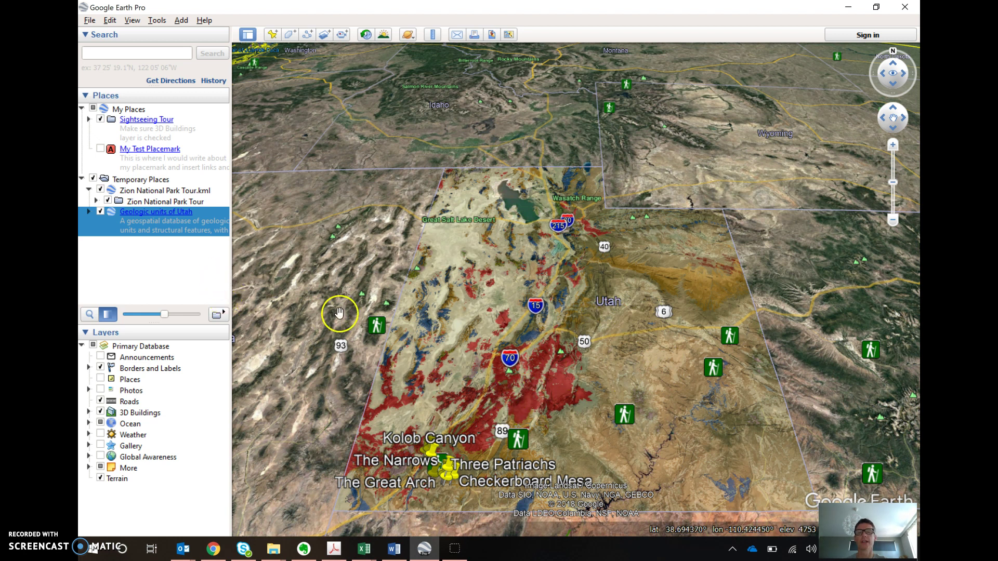
Zoom the map to the placemarks of the Zion National Park Tour folder.
click(160, 202)
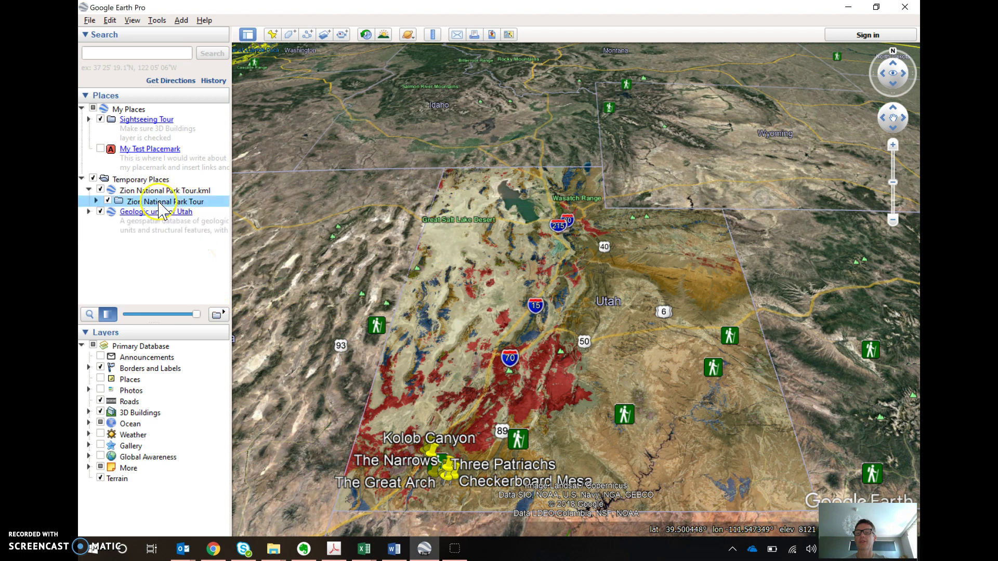
click(96, 201)
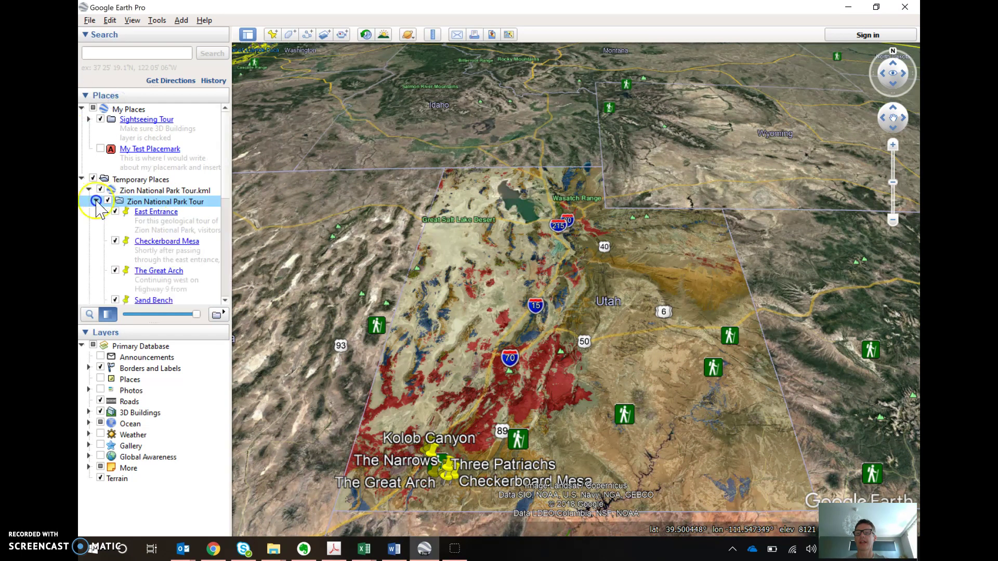
double_click(154, 202)
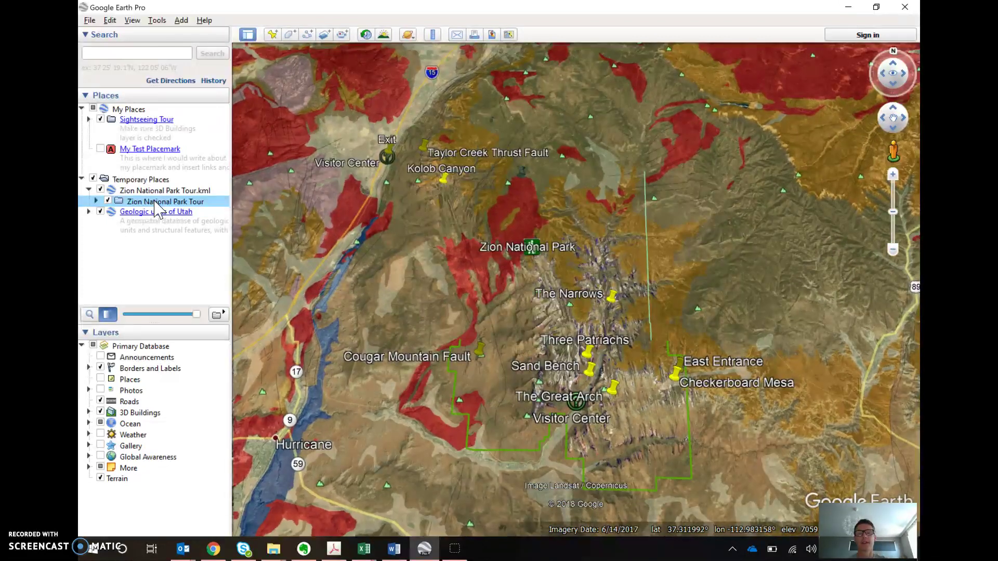
Read the detailed USGS description of the red geologic unit in western Zion National Park, then return to the map.
click(502, 301)
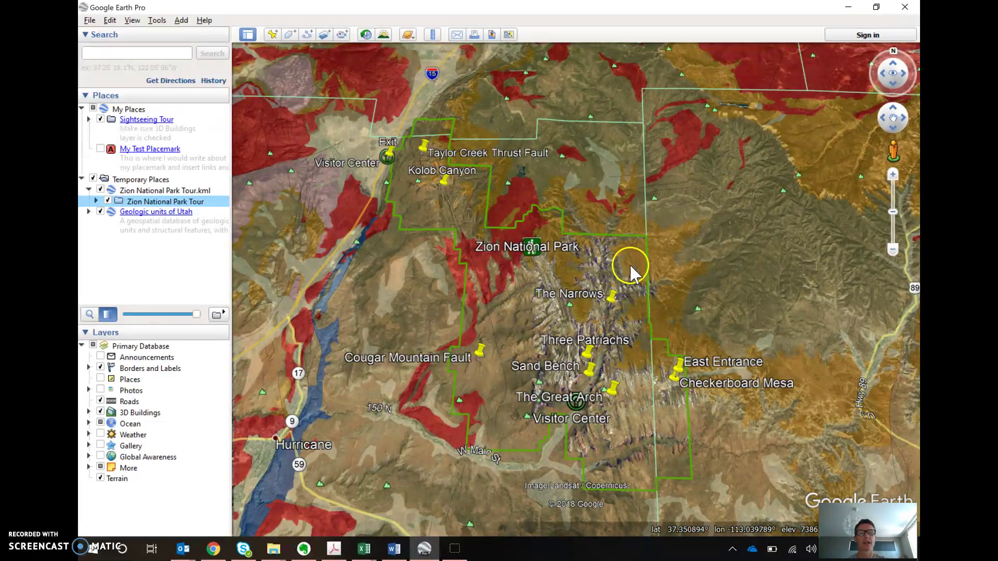
click(480, 258)
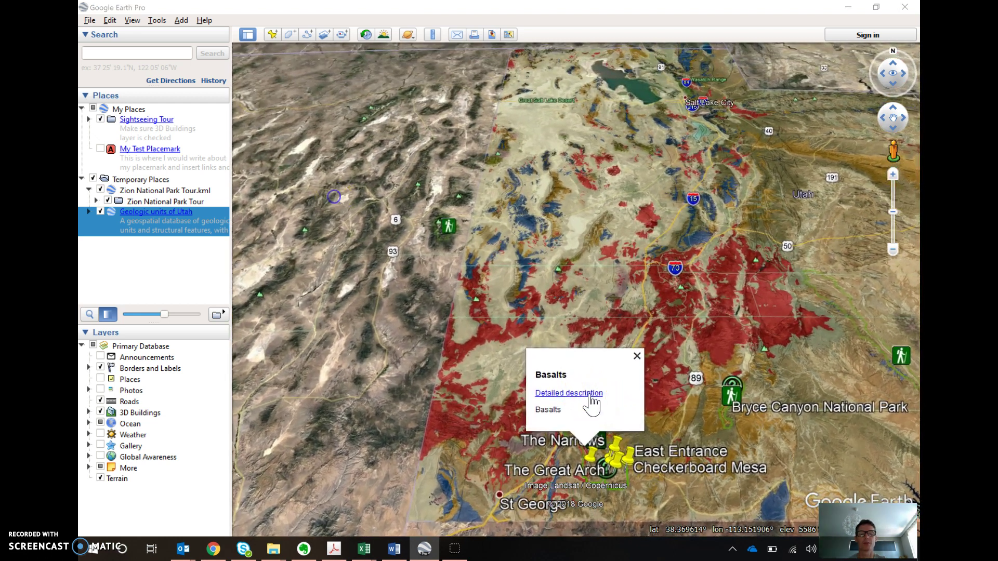
click(593, 393)
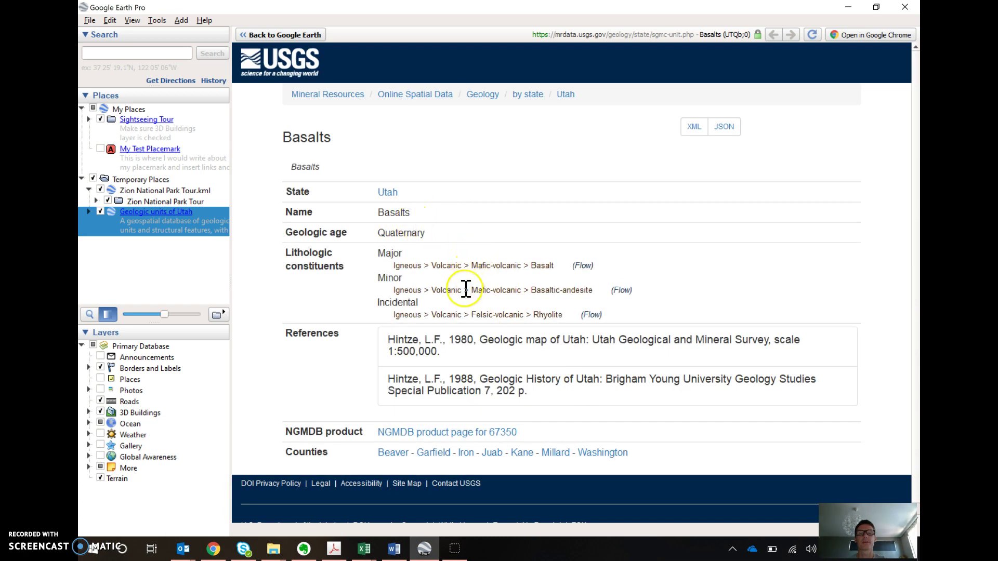
scroll(464, 367, down, 1)
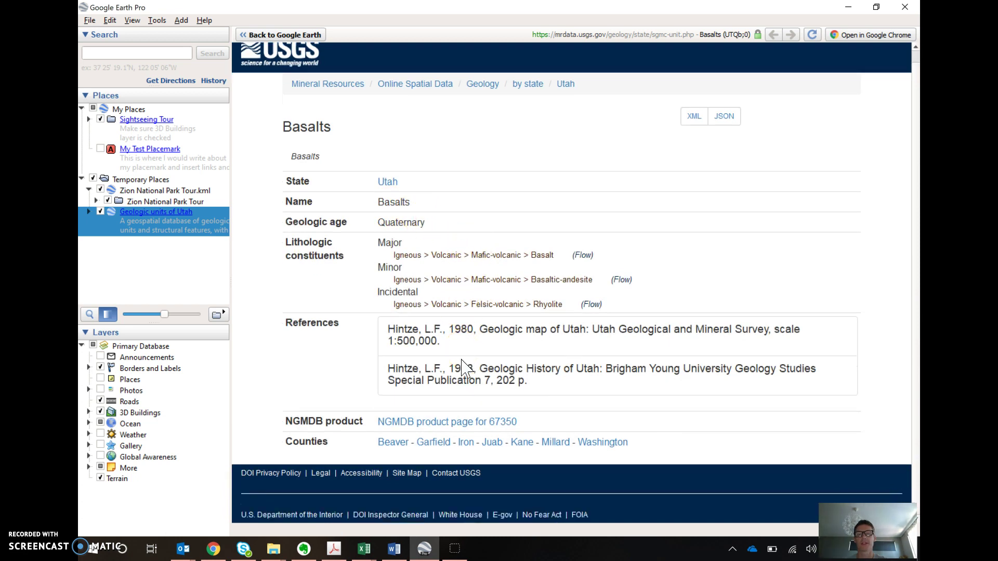
scroll(464, 367, up, 1)
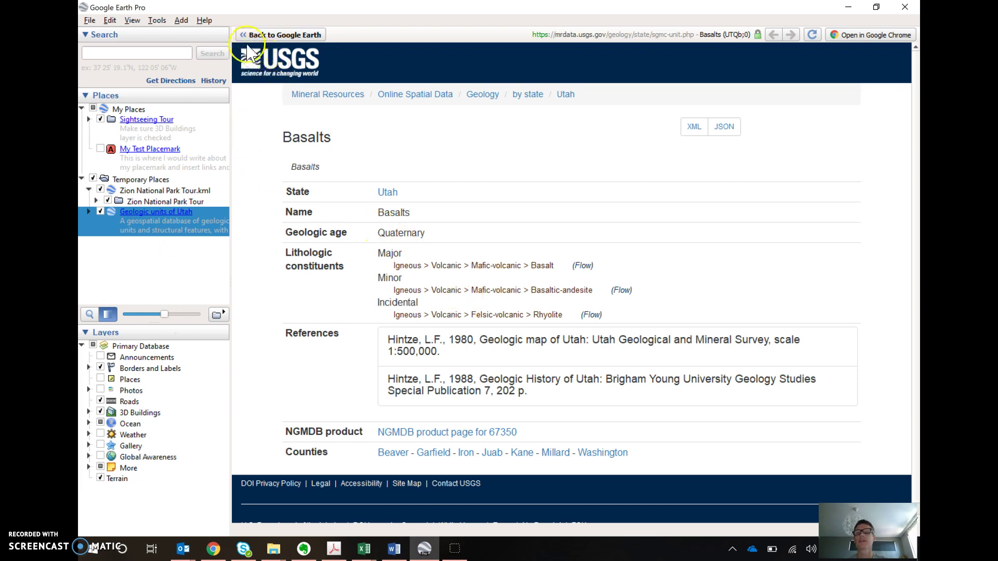
click(265, 36)
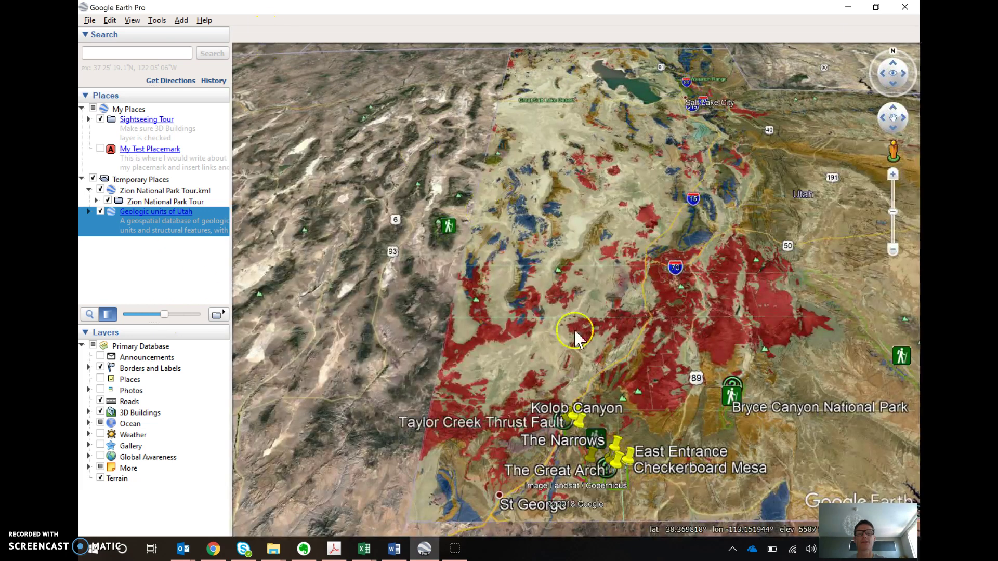
Return to the Zion tour view, read the detailed description of the orange unit northeast of The Narrows, and go back to the map.
double_click(174, 202)
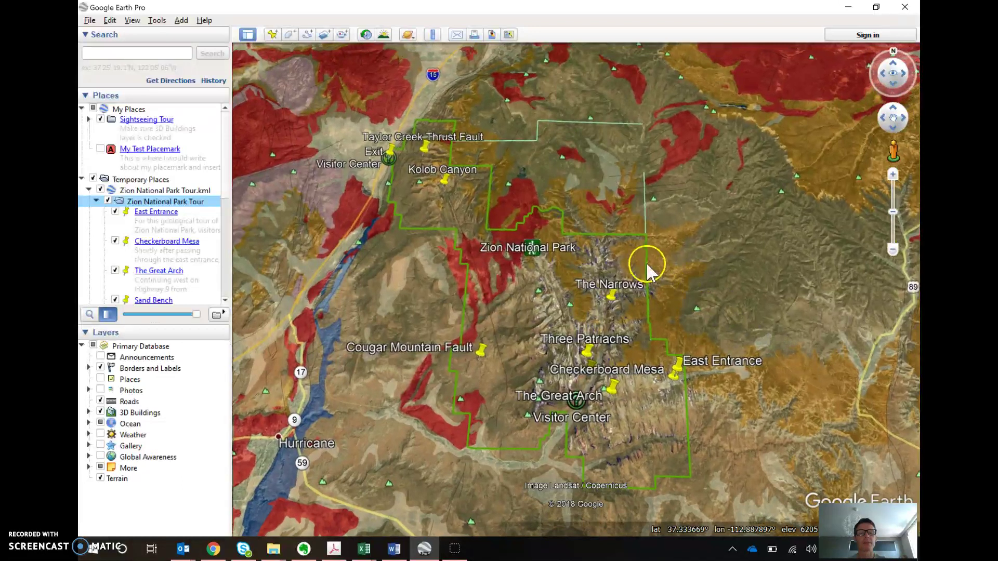
click(635, 251)
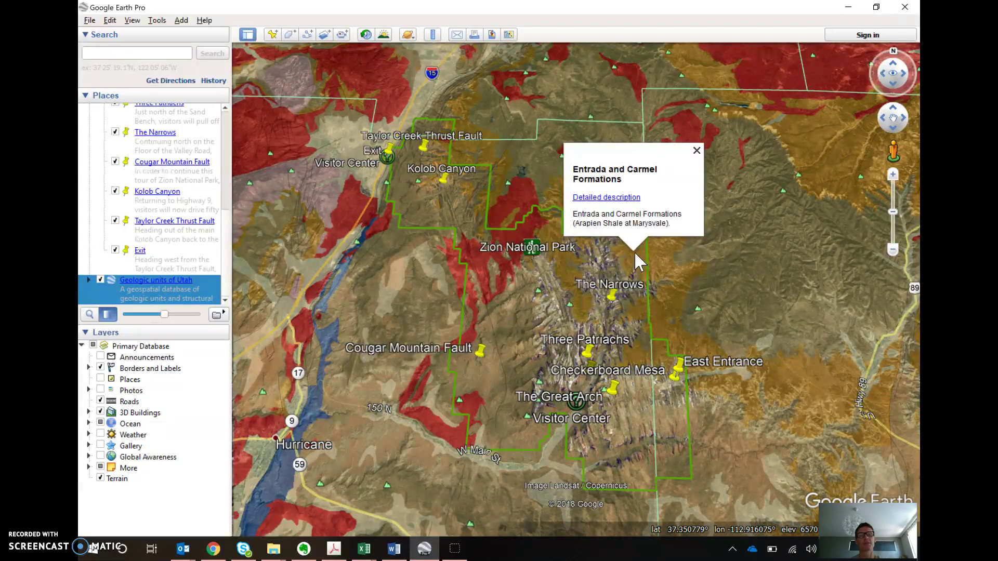
click(616, 199)
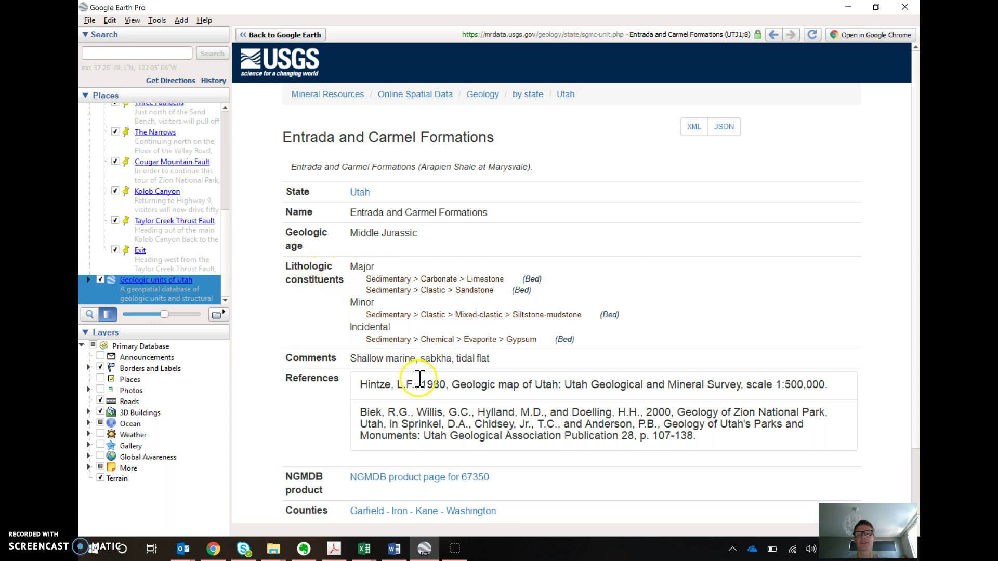
scroll(419, 378, down, 1)
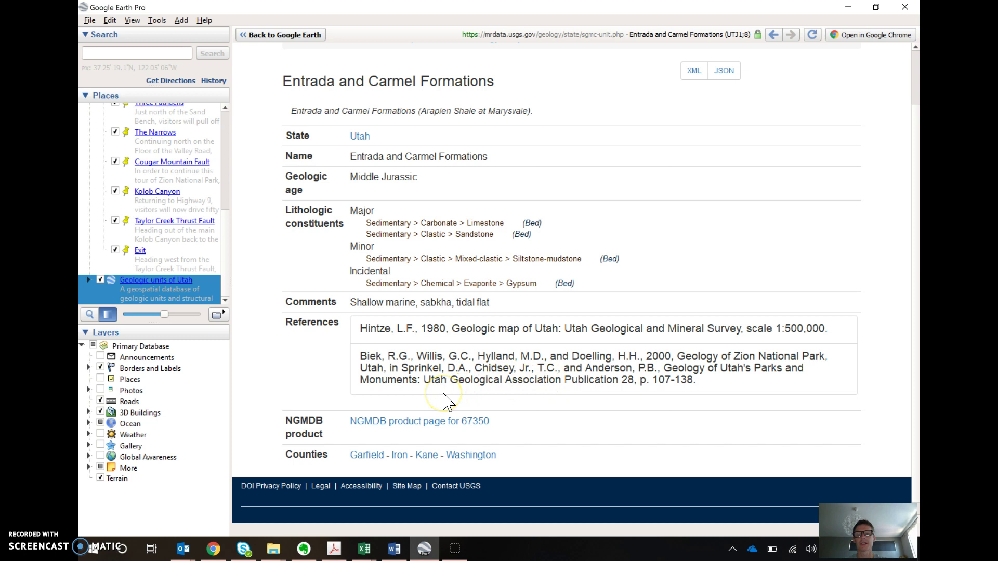
scroll(444, 402, up, 1)
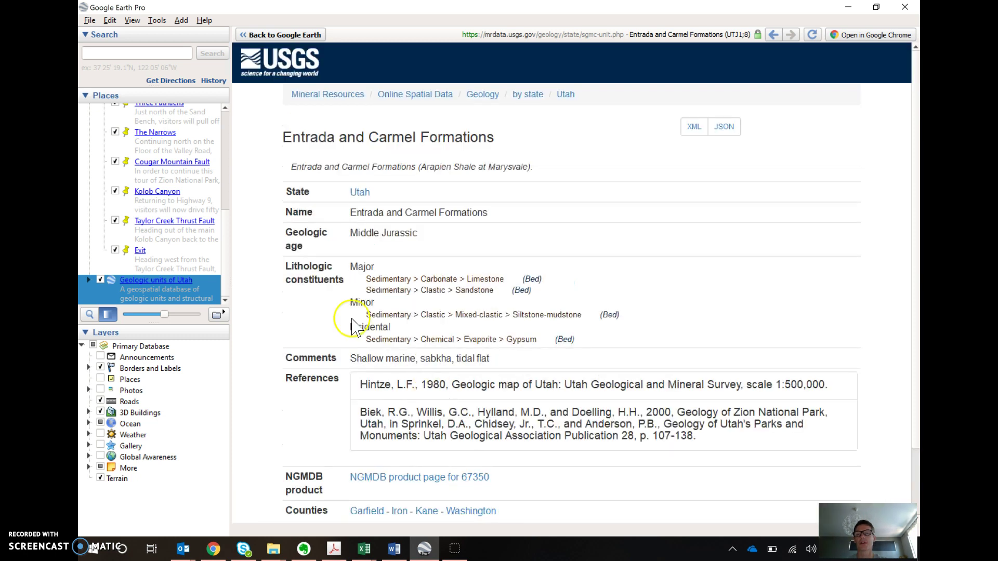
click(225, 300)
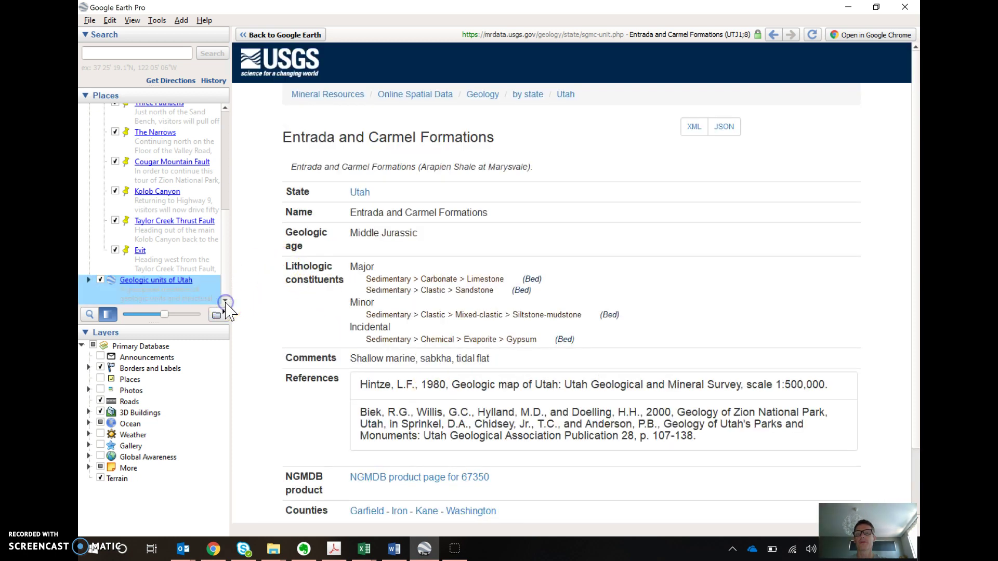
click(290, 36)
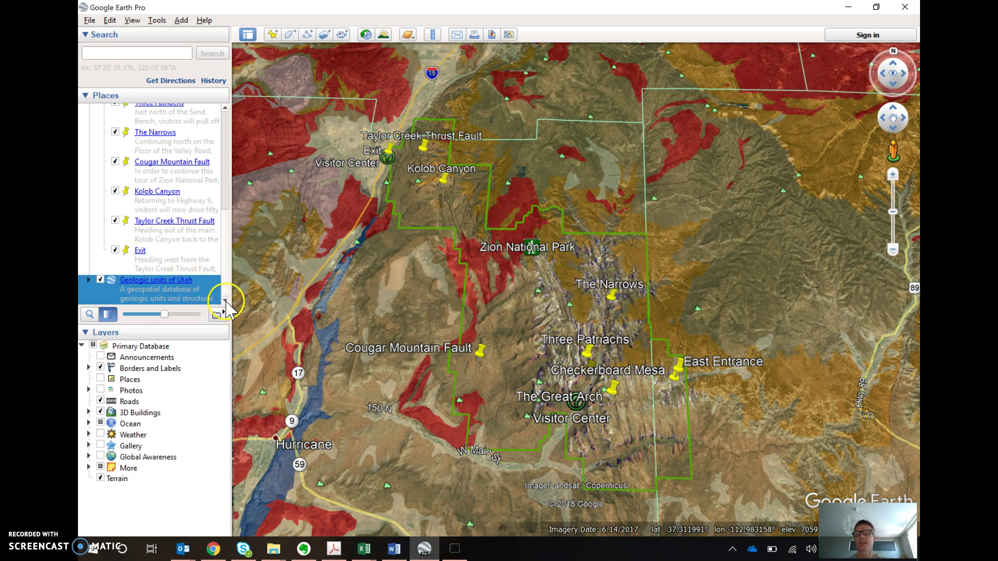
Hide the Geologic units of Utah overlay from the map.
click(225, 301)
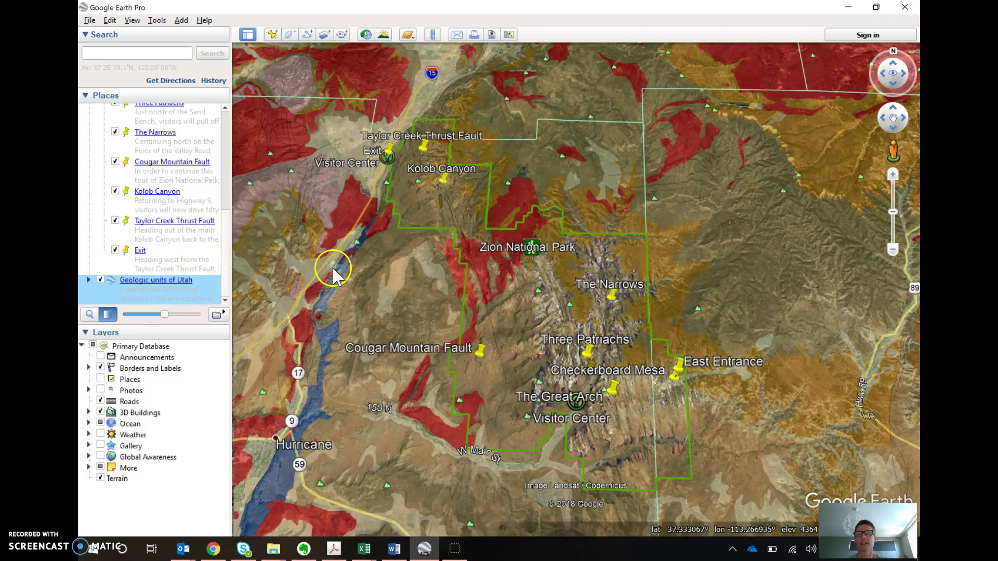
click(100, 280)
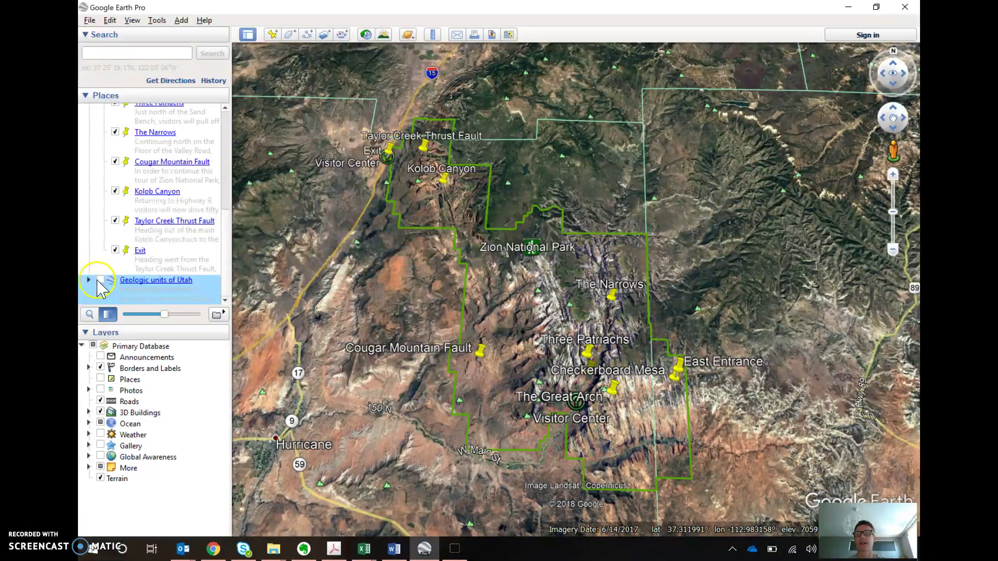